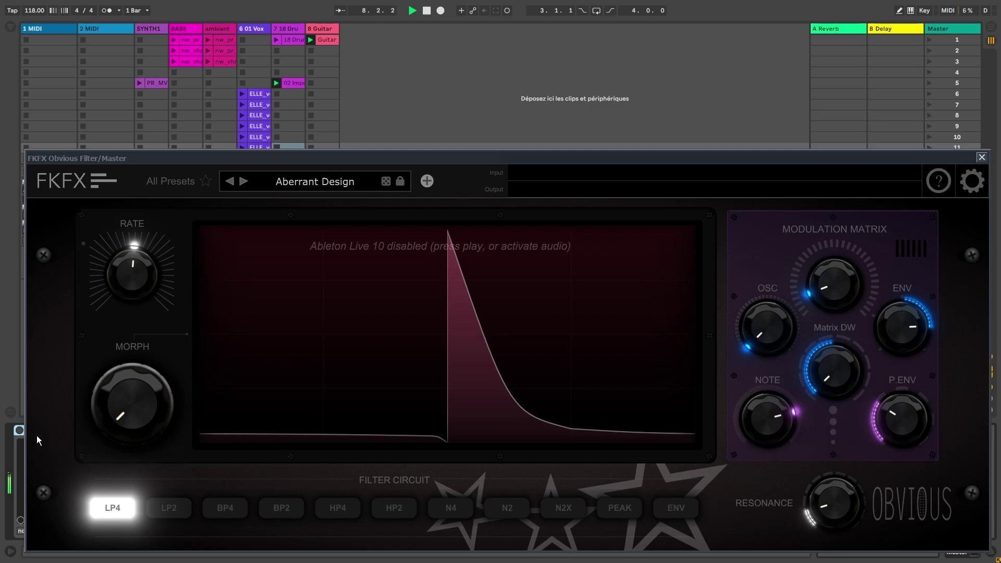
Activate the Obvious Filter device on the track and sweep the Morph amount of the Aberrant Design preset.
left_click(19, 432)
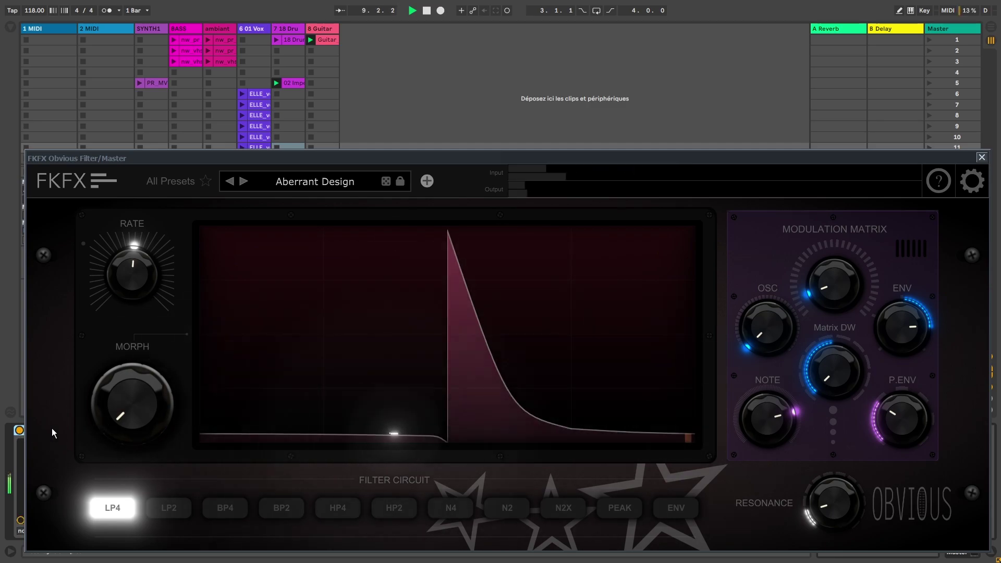
mouse_move(122, 410)
left_mouse_down()
mouse_move(122, 380)
mouse_move(122, 417)
left_mouse_up()
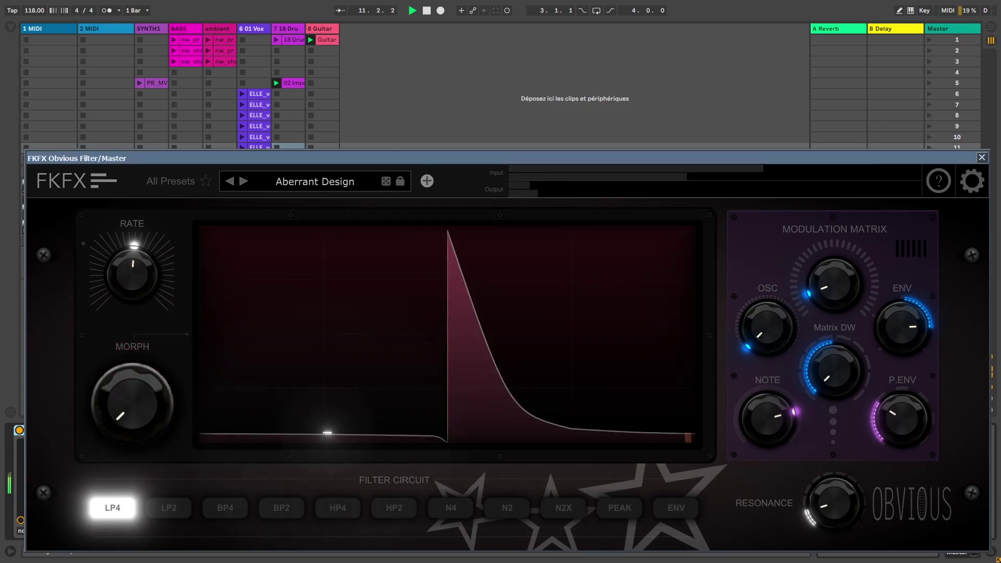
left_click_drag(122, 418, 122, 386)
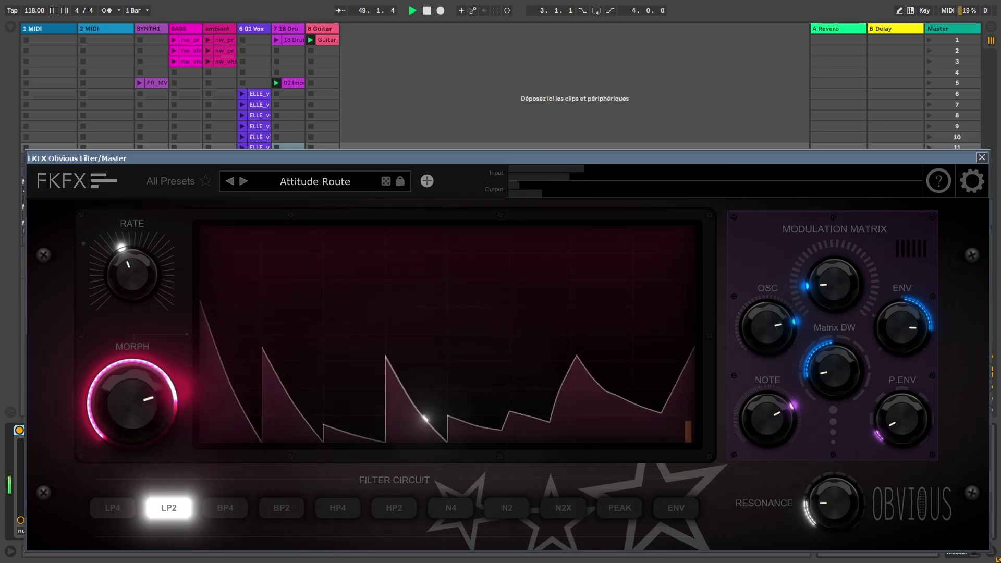
Reduce the Morph amount and slow the Rate of the Attitude Route preset.
left_click_drag(132, 383, 132, 393)
left_click_drag(130, 273, 131, 290)
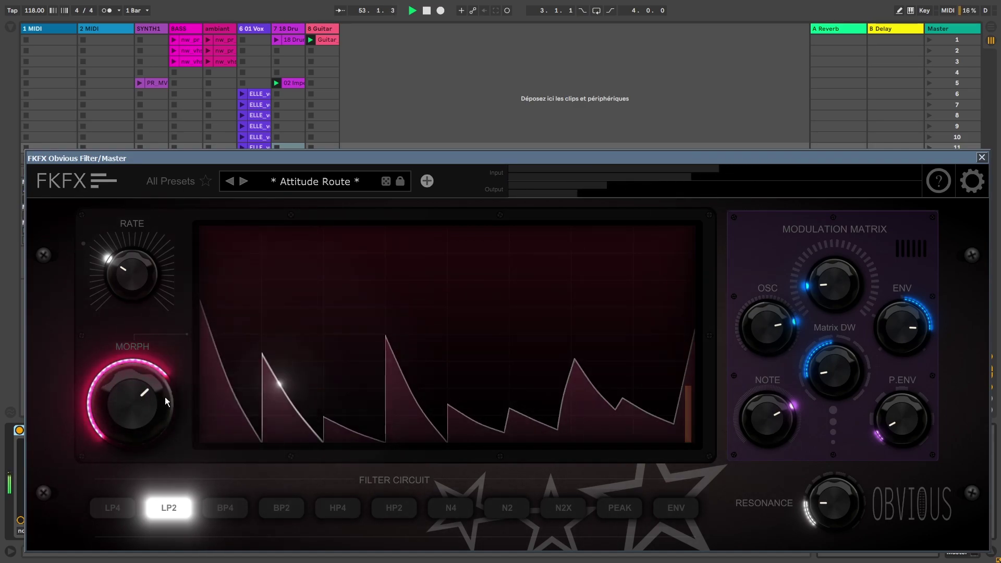
Shift the whole cutoff curve of the Attitude Route preset upward in the curve editor and return to the main view.
left_click(336, 383)
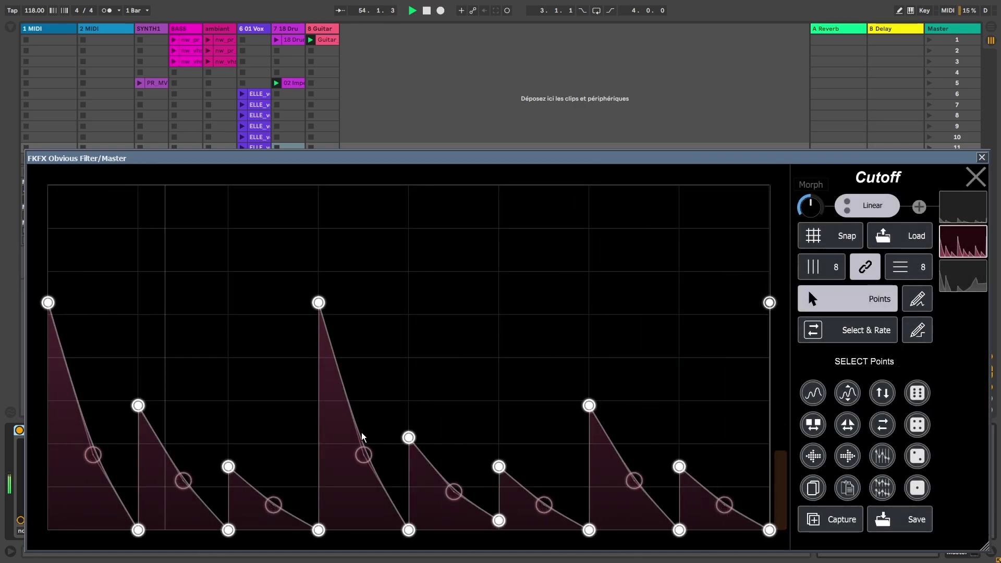
left_click_drag(408, 438, 419, 391)
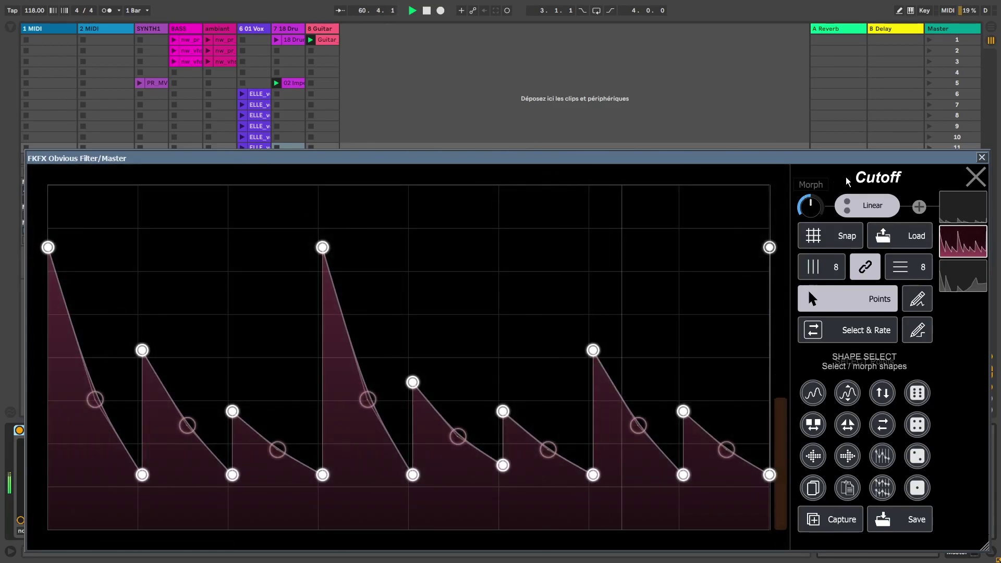
left_click(975, 177)
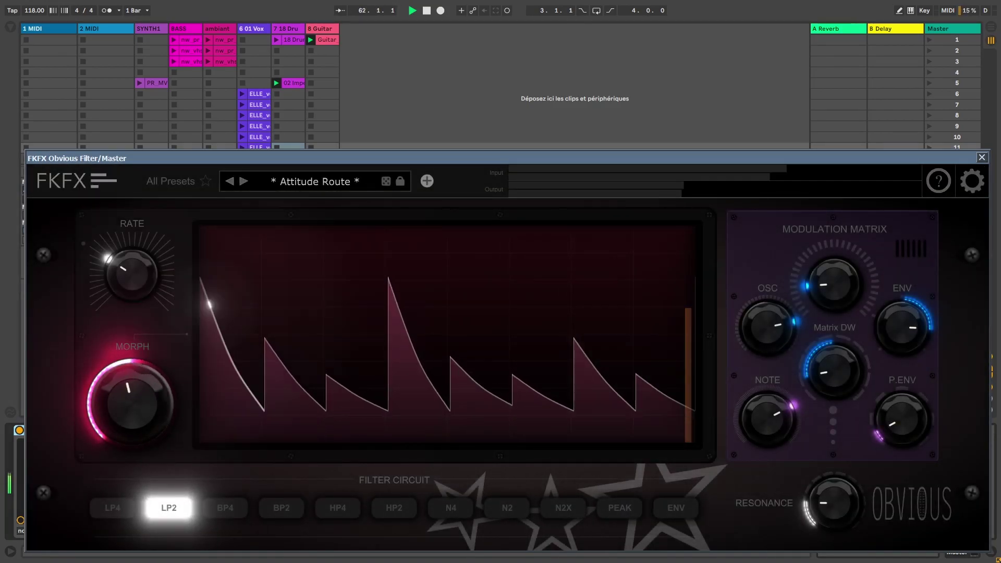
Adjust the Rate and raise the Morph amount to its maximum on the Attitude Route preset.
left_click(135, 284)
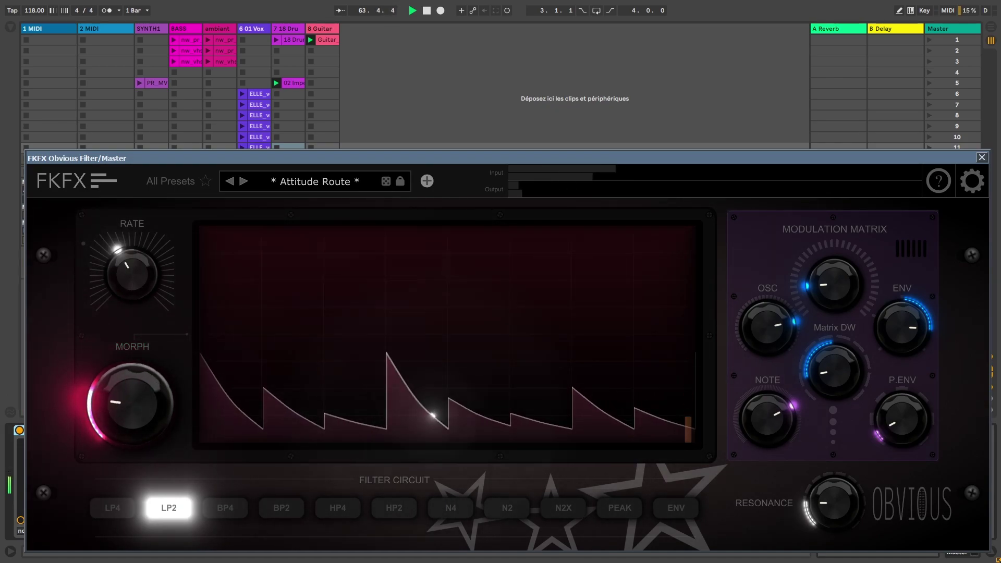
left_click_drag(131, 404, 131, 365)
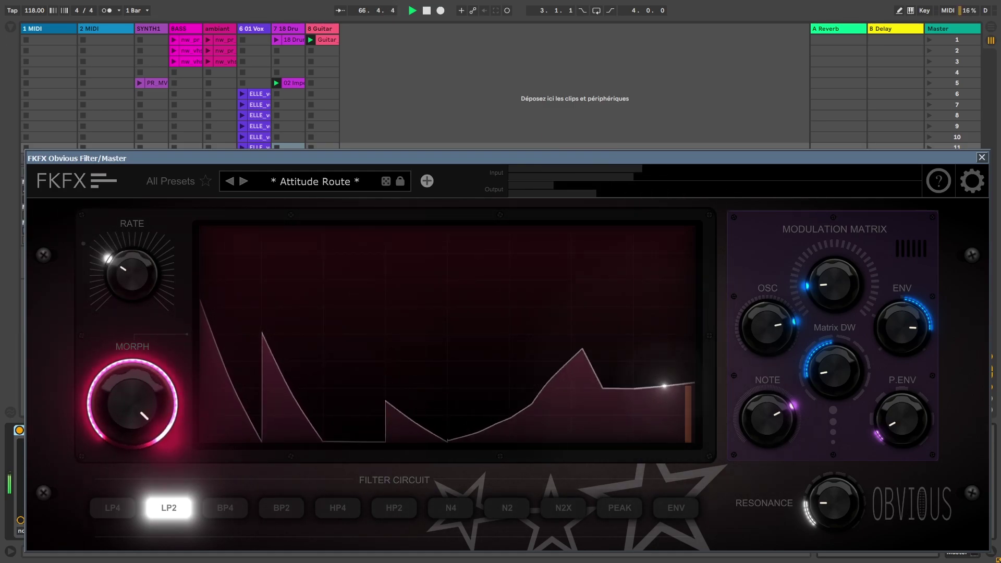
Set Matrix DW to about its midpoint, and adjust the Rate and the OSC modulation of the Attitude Route preset.
left_click_drag(847, 374, 847, 342)
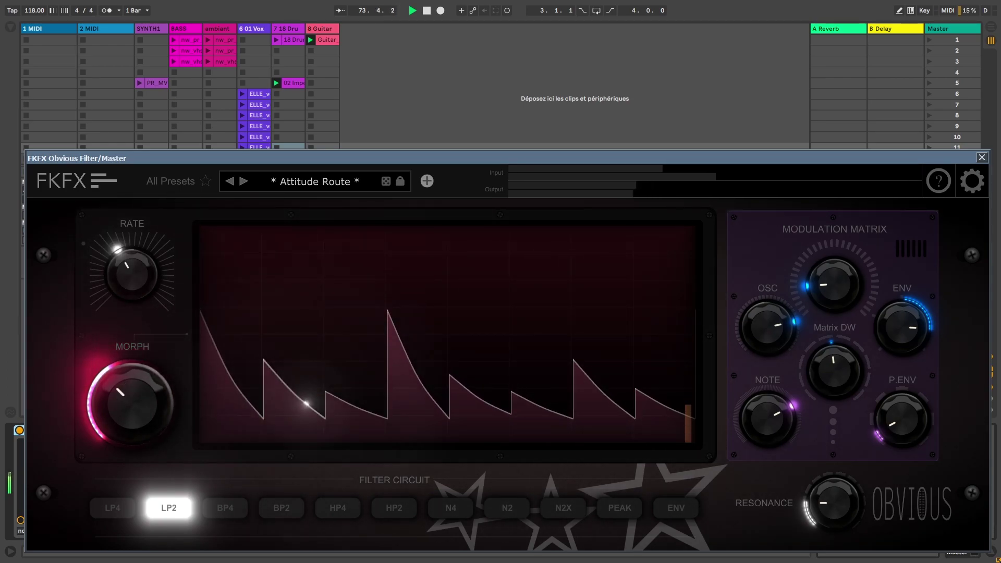
left_click_drag(140, 284, 140, 268)
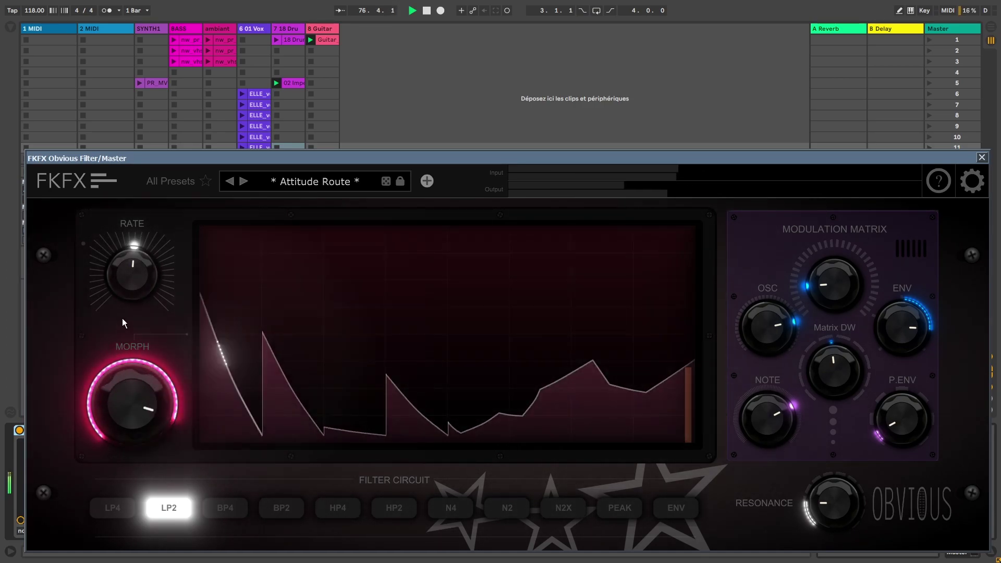
left_click_drag(125, 270, 125, 279)
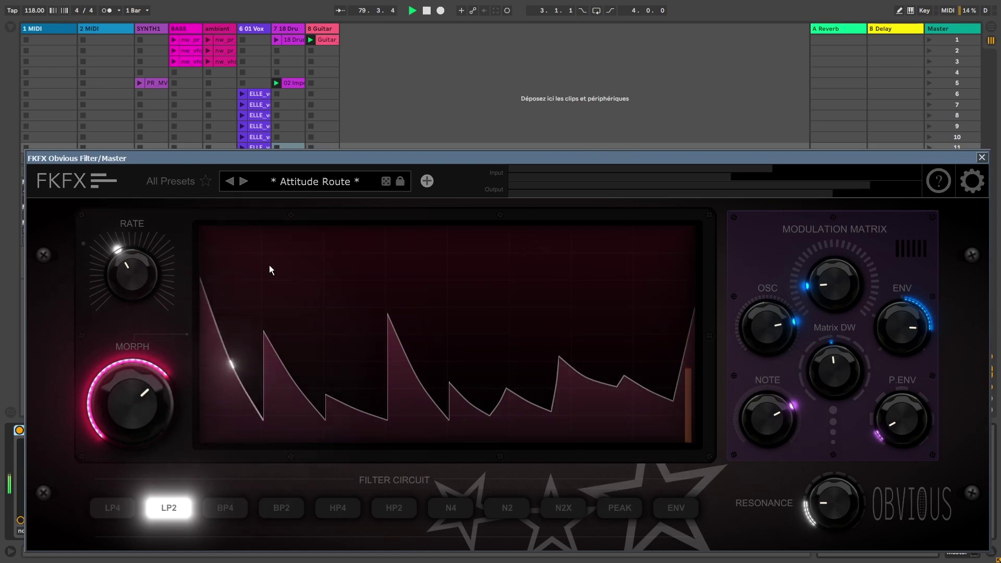
left_click_drag(774, 321, 774, 344)
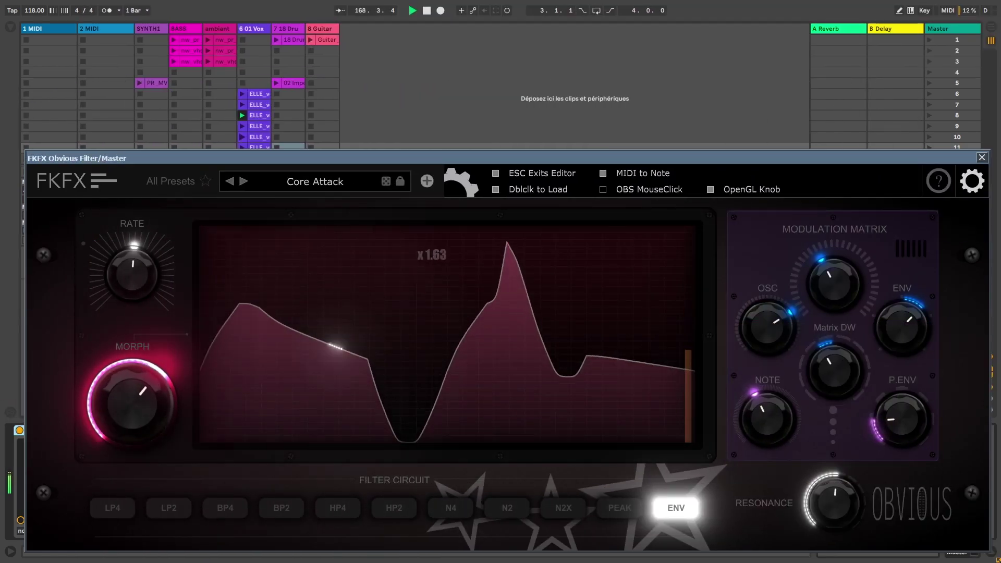
Vary the Morph and Rate of the Core Attack preset and raise the main Modulation Matrix knob to its midpoint.
left_click_drag(137, 398, 141, 368)
left_click_drag(133, 275, 131, 323)
left_click_drag(133, 396, 132, 435)
left_click_drag(132, 370, 136, 391)
left_click_drag(834, 284, 834, 263)
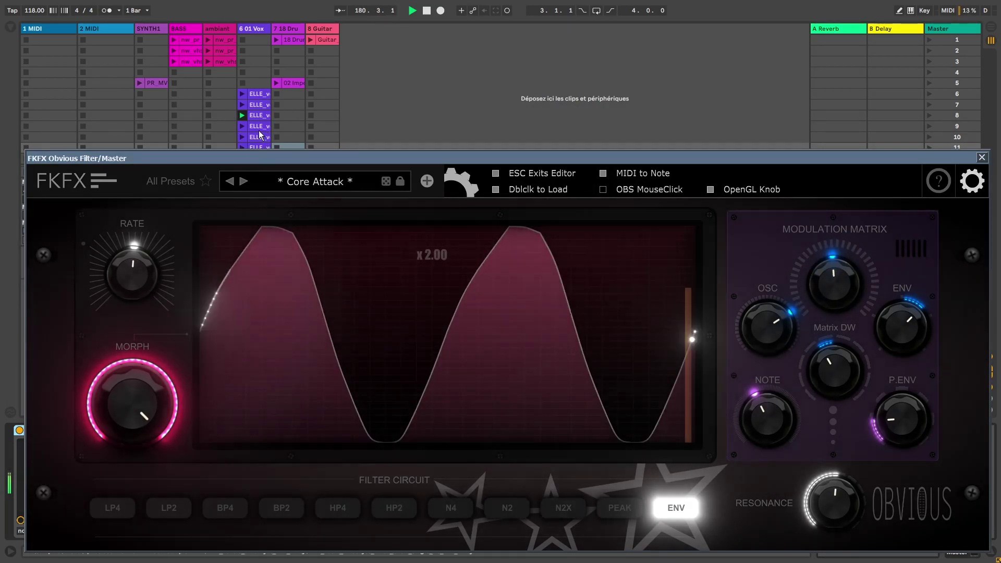
Launch the vocal clip in scene 10 and reduce the Morph amount of the Core Attack preset.
left_click(243, 136)
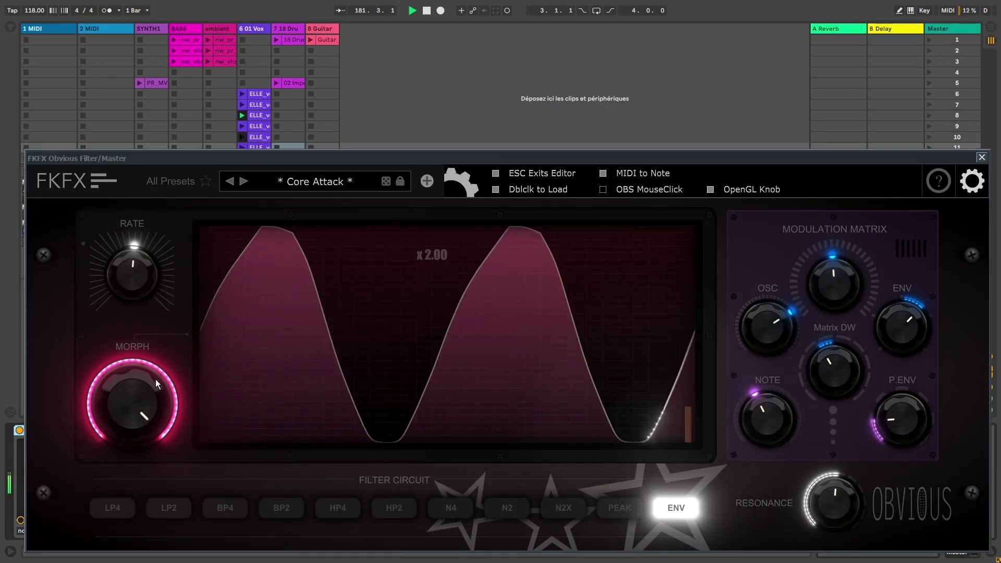
left_click_drag(156, 383, 311, 253)
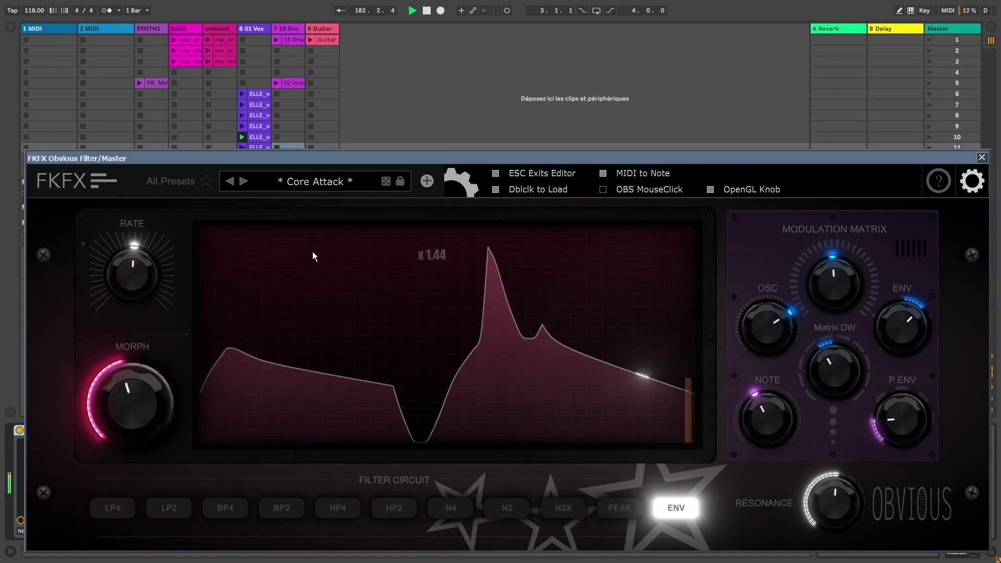
mouse_move(137, 391)
left_mouse_down()
mouse_move(136, 419)
mouse_move(157, 422)
mouse_move(130, 373)
left_mouse_up()
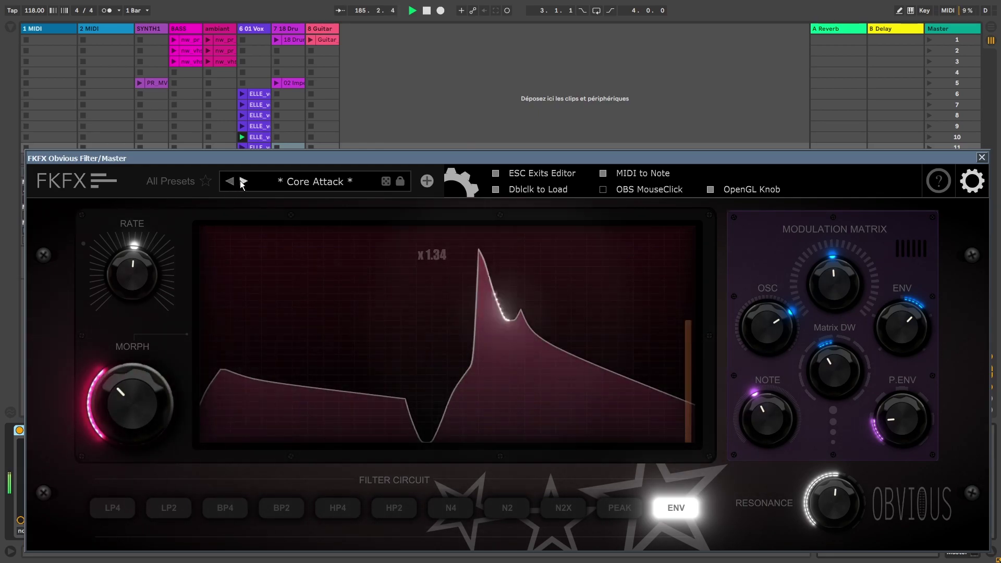
Load the Creator Popping preset and adjust its Morph and Rate.
left_click(244, 181)
left_click_drag(132, 404, 132, 357)
left_click_drag(141, 283, 141, 300)
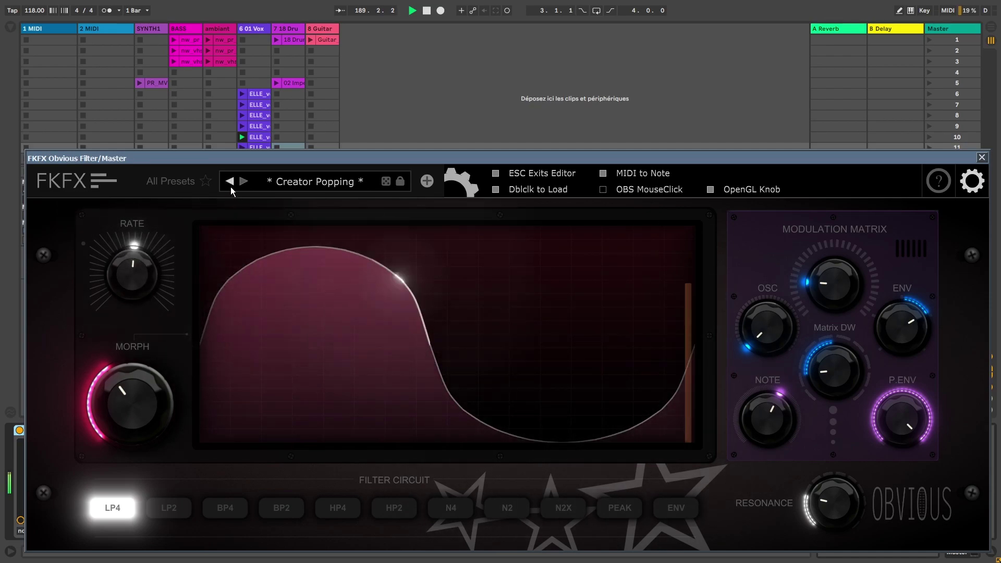
Advance through the presets to Crust Fuse and raise its Morph amount.
left_click(243, 183)
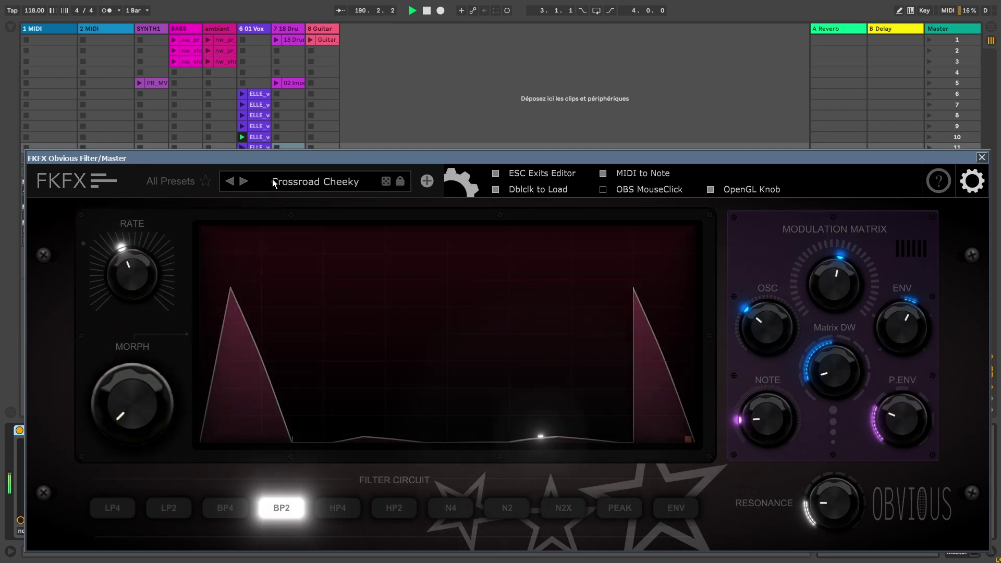
left_click(247, 182)
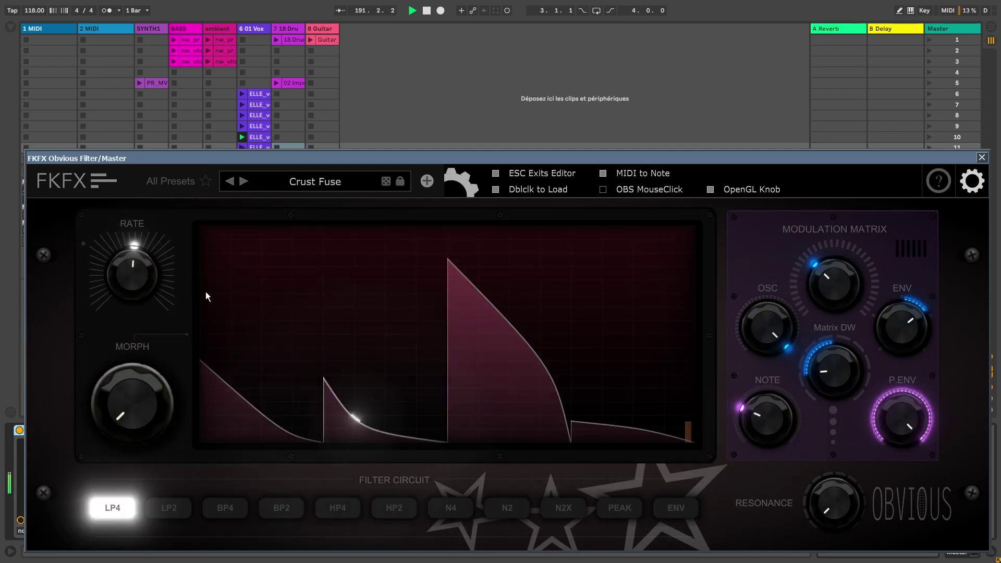
left_click_drag(128, 400, 128, 360)
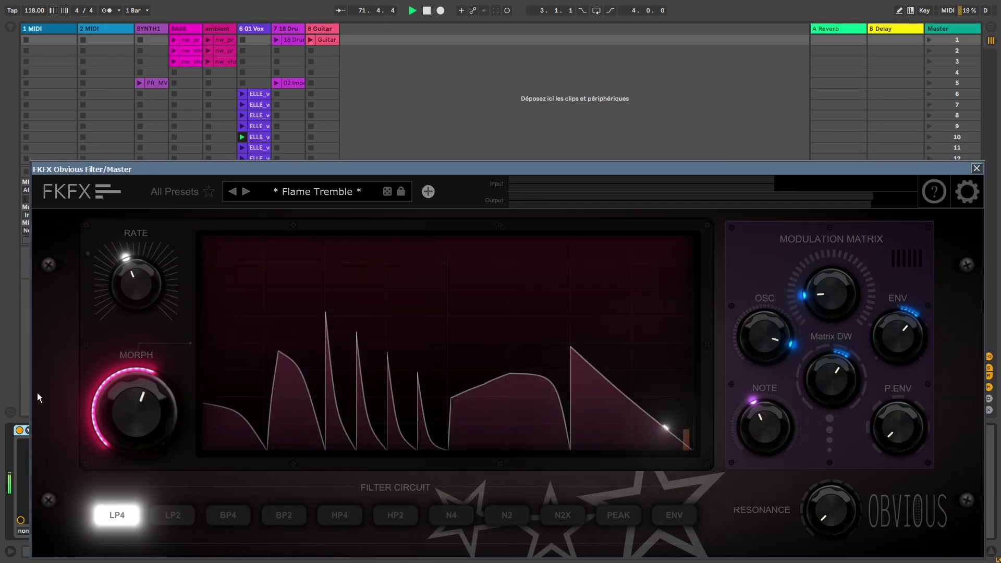
Vary the Morph on the Flame Tremble and Flavor Huge presets, slowing Flavor Huge's Rate to 1.333 Bar.
left_click_drag(114, 402, 108, 324)
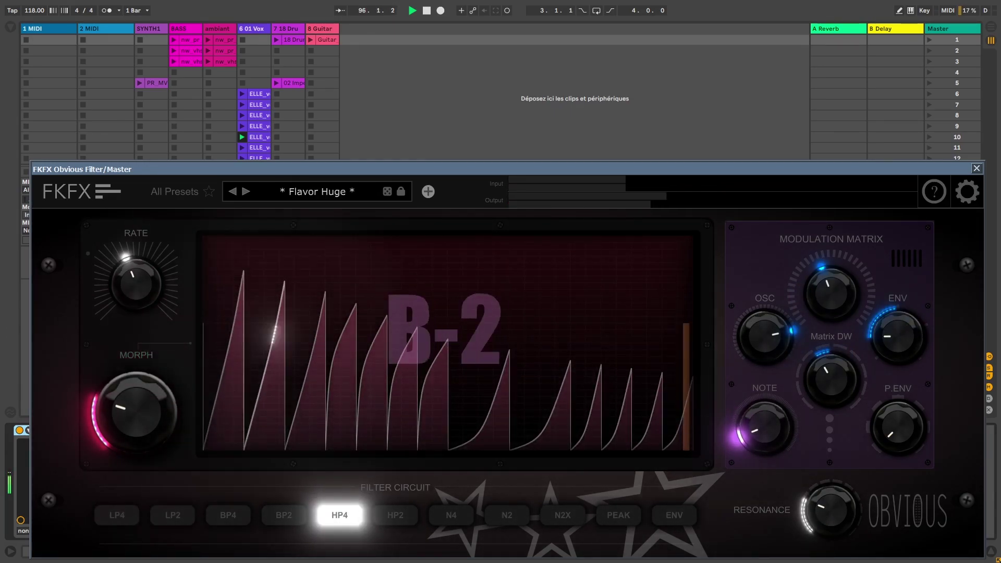
left_click_drag(136, 411, 137, 383)
left_click_drag(137, 290, 138, 315)
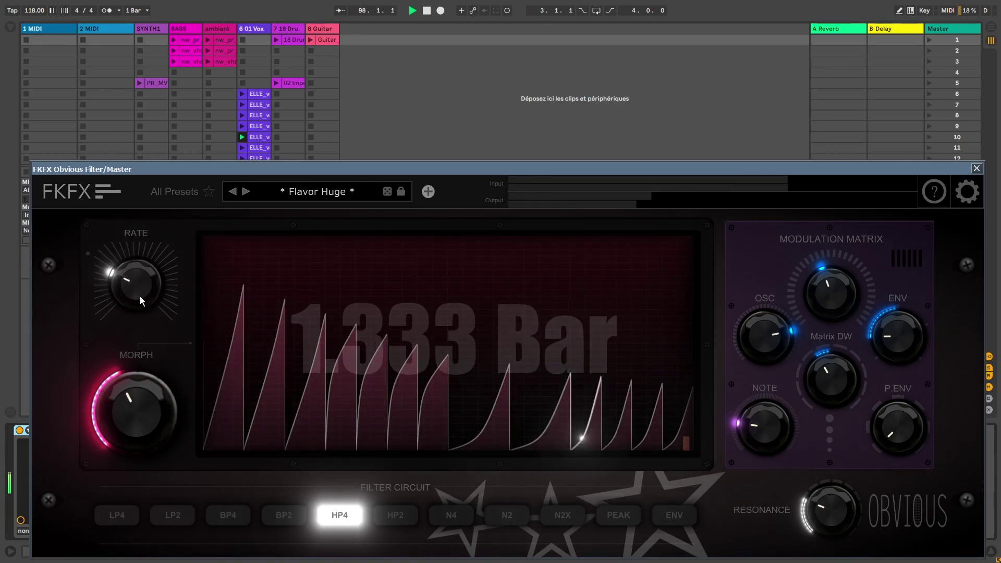
left_click_drag(138, 414, 139, 427)
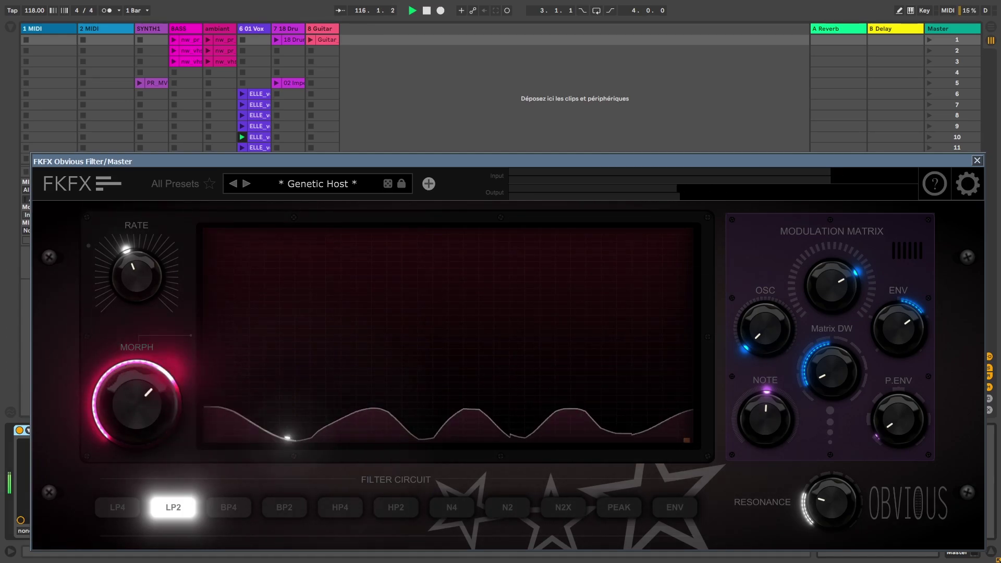
Browse the presets forward from Genetic Host to Grill Airtight, varying the Morph amount on the way.
left_click(247, 184)
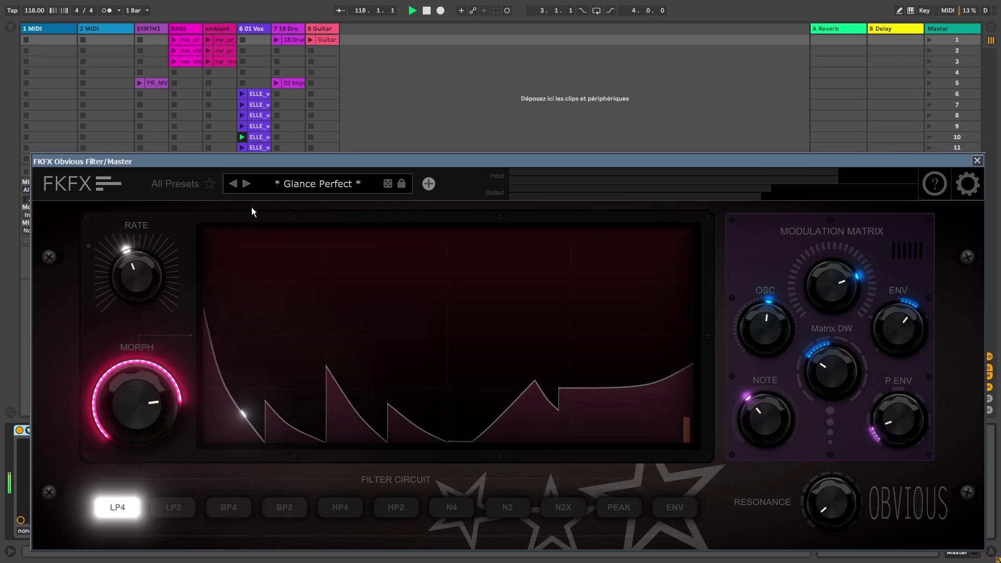
left_click(247, 184)
left_click_drag(151, 404, 239, 236)
left_click(246, 181)
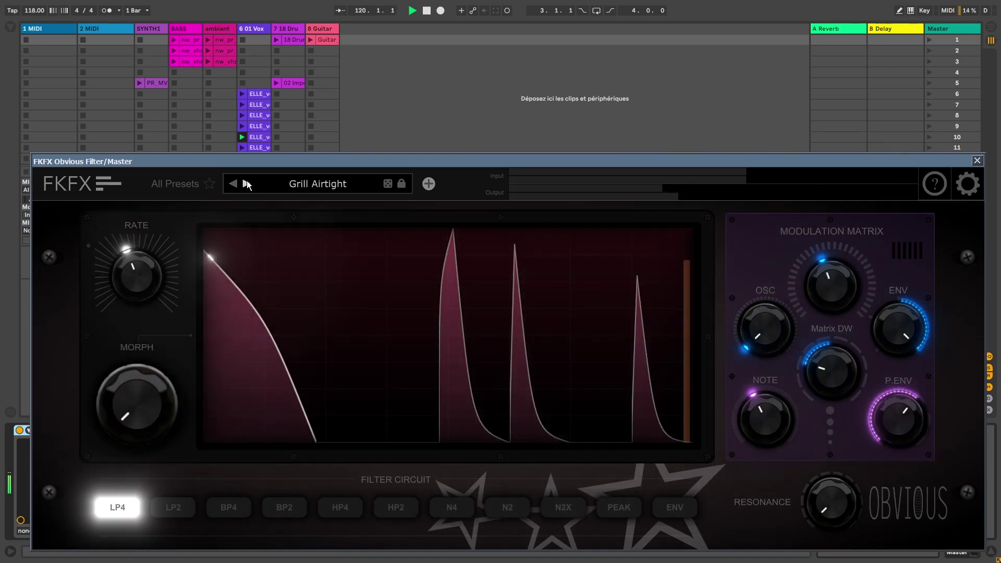
Raise the Morph amount, lower the main Modulation Matrix knob and slow the Rate.
left_click_drag(145, 406, 145, 301)
left_click_drag(831, 286, 831, 357)
left_click_drag(150, 399, 149, 358)
left_click_drag(136, 276, 136, 316)
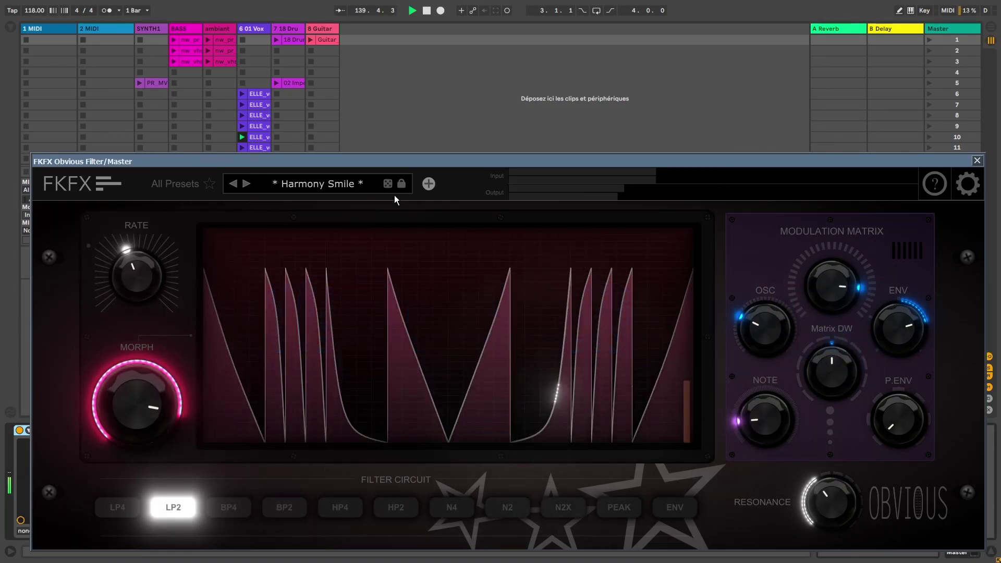
Advance past the Harmony Smile preset and raise the Morph amount on Pleasure Memory.
left_click(248, 183)
left_click_drag(258, 158, 258, 200)
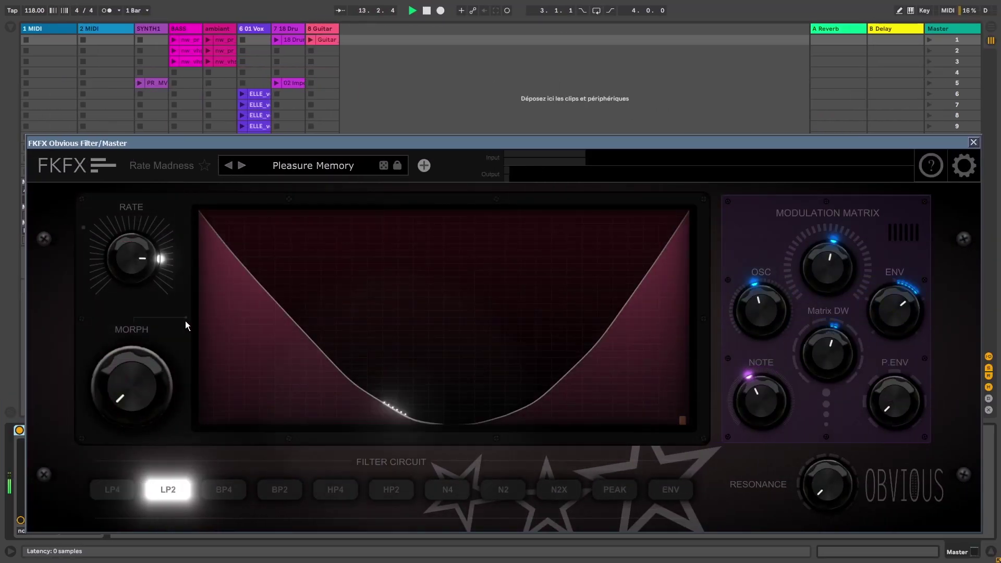
left_click_drag(132, 386, 132, 328)
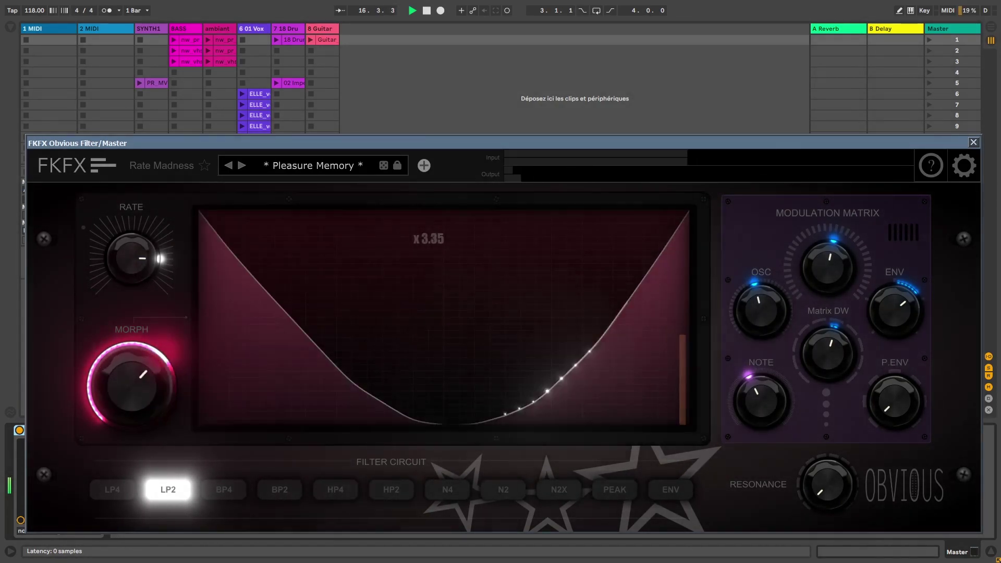
Load the Sparks Rose preset and raise its main Modulation Matrix knob.
left_click(242, 166)
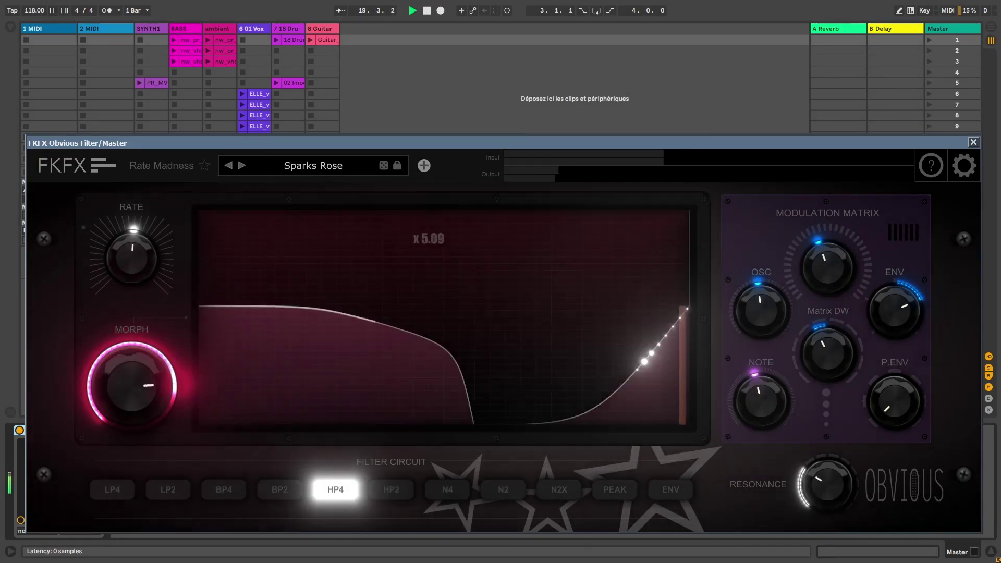
mouse_move(819, 246)
left_mouse_down()
mouse_move(818, 292)
mouse_move(819, 247)
left_mouse_up()
left_click_drag(821, 295, 822, 286)
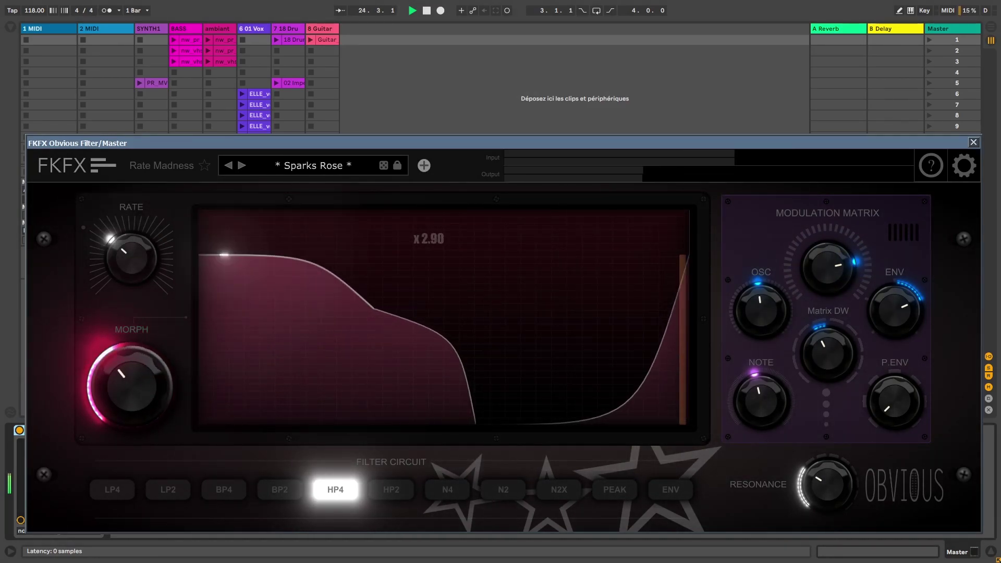
Load the Sparks Savage preset and adjust its Morph amount.
left_click(242, 165)
mouse_move(159, 398)
left_mouse_down()
mouse_move(159, 385)
mouse_move(155, 404)
mouse_move(147, 391)
left_mouse_up()
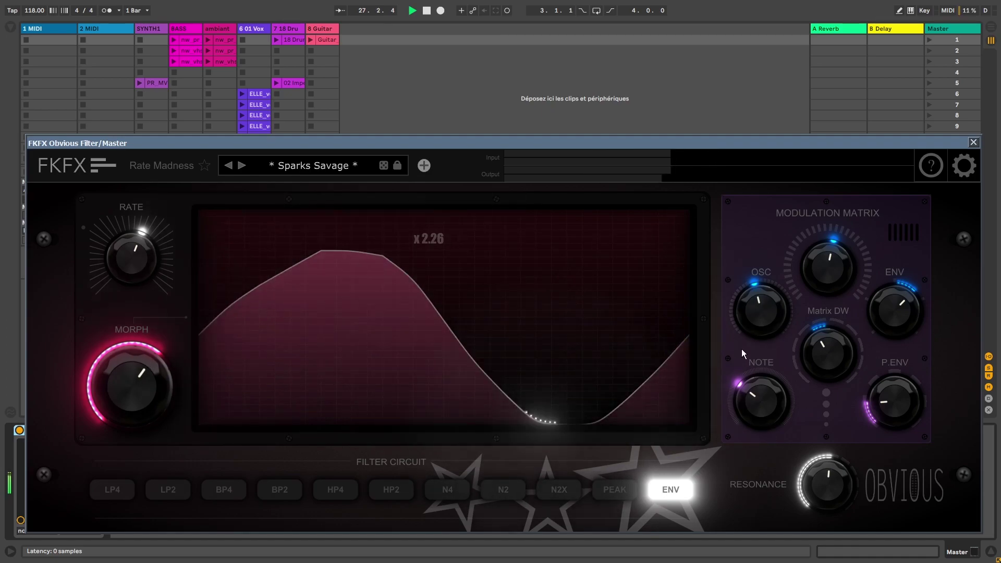
Lower Matrix DW, the main Modulation Matrix knob and the Rate of Sparks Savage, and raise its Morph.
left_click_drag(828, 325, 828, 386)
left_click_drag(836, 293, 836, 315)
left_click_drag(132, 258, 132, 277)
left_click_drag(132, 386, 132, 340)
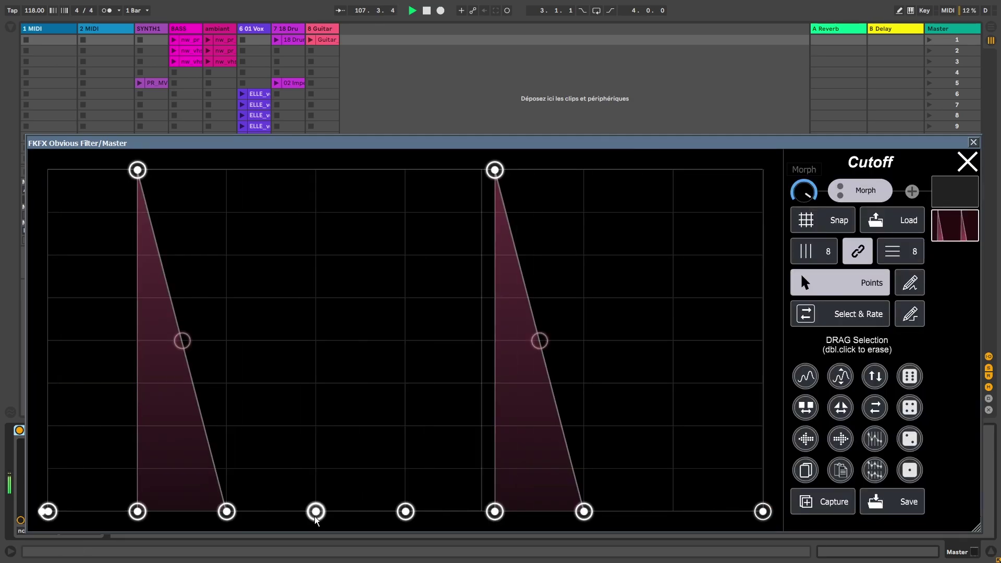
Move the fourth baseline point of the two-spike cutoff curve up and to the right.
left_click_drag(315, 511, 375, 446)
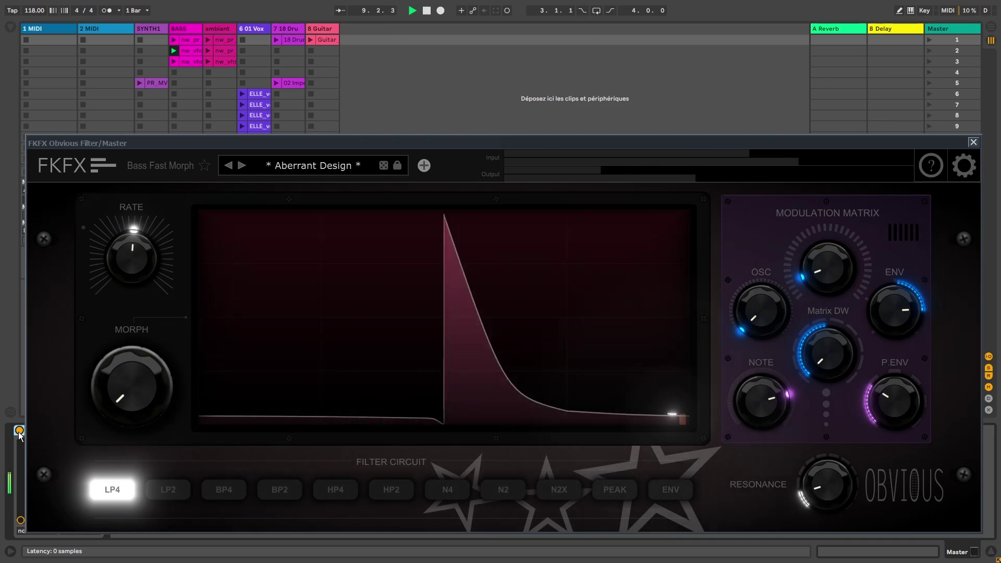
Raise the Morph amount slightly on the Aberrant Design preset in the Bass Fast Morph category.
mouse_move(142, 387)
left_mouse_down()
mouse_move(143, 356)
mouse_move(143, 386)
left_mouse_up()
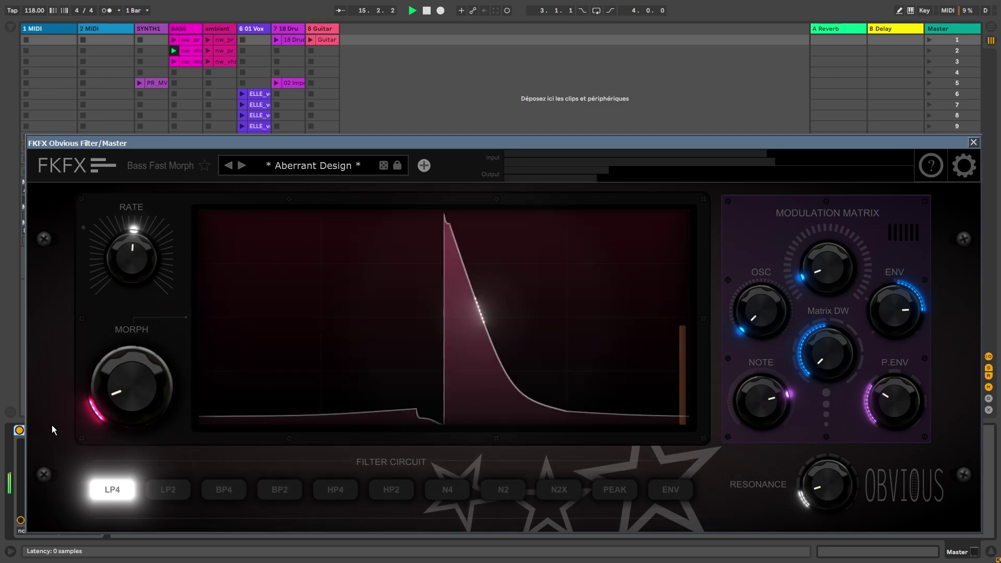
Raise the Morph amount of the Aberrant Design preset in stages to its maximum.
left_click_drag(125, 400, 125, 349)
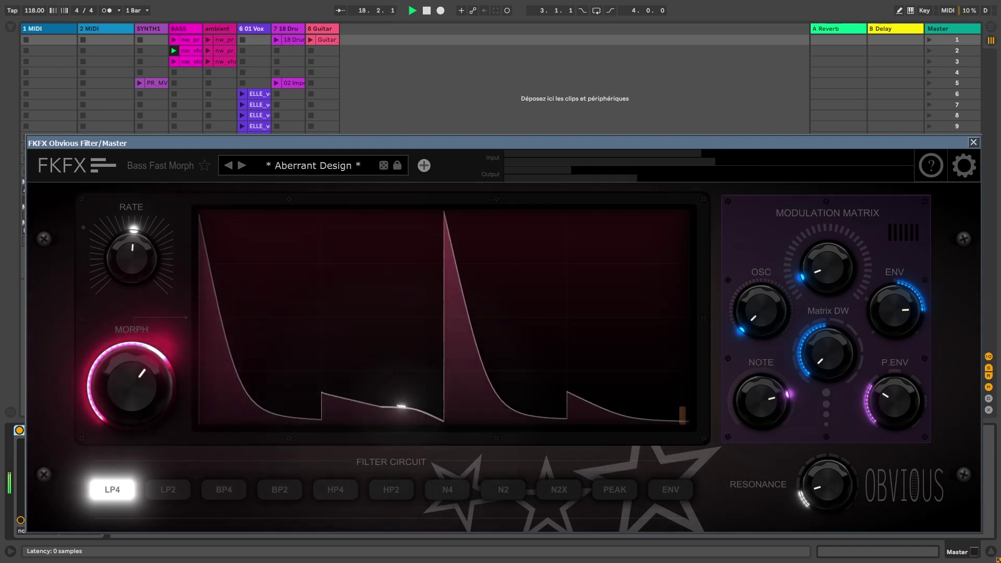
left_click_drag(125, 349, 125, 333)
left_click_drag(127, 396, 126, 385)
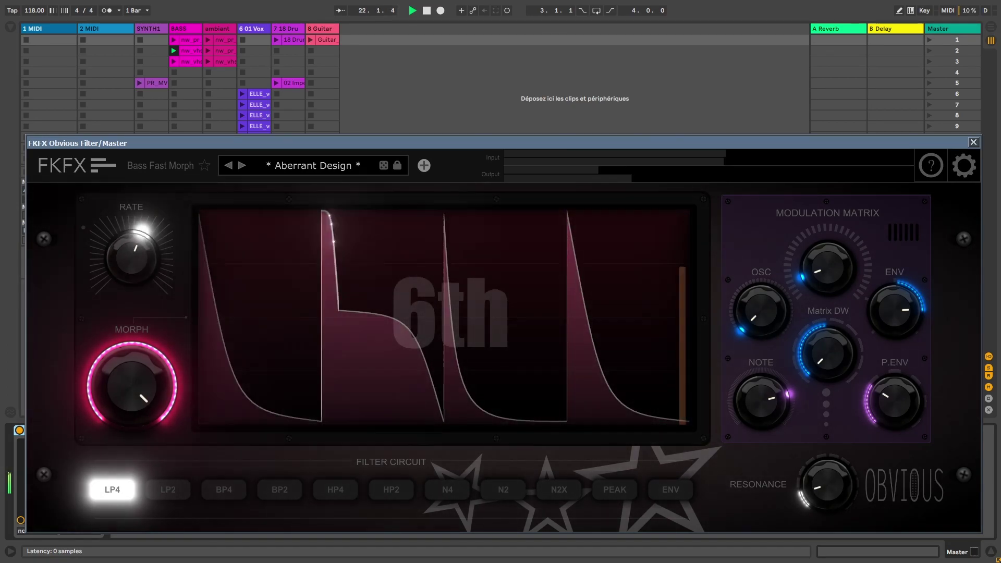
Slow the Rate of Aberrant Design to 1/2 Bar, bring Morph down to its minimum, and raise the Rate again.
left_click_drag(125, 277, 125, 306)
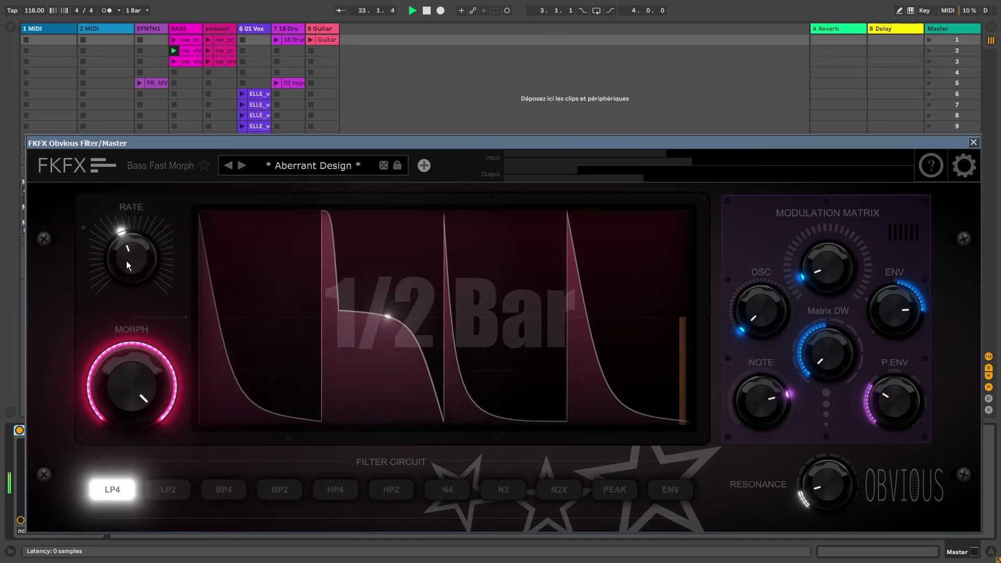
left_click_drag(128, 375, 128, 328)
left_click_drag(131, 255, 130, 251)
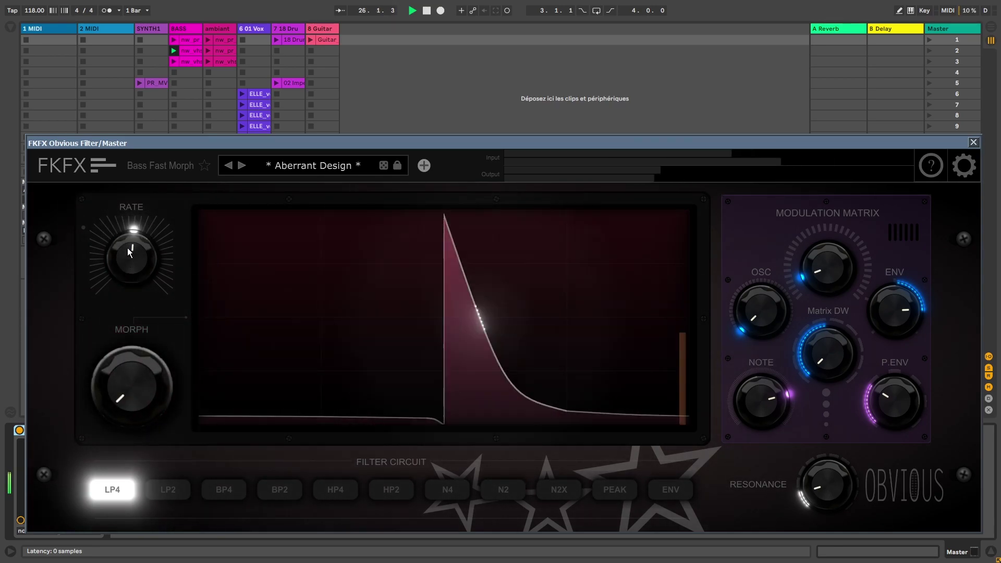
Switch to the No Sensor preset in the Bass Fast Morph category and lower its Morph amount.
left_click(172, 73)
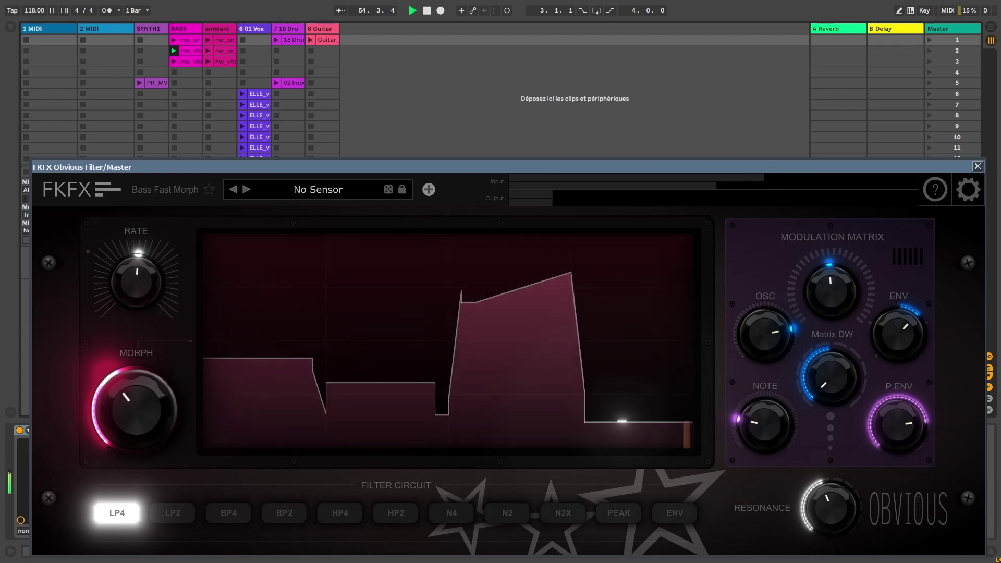
left_click_drag(137, 411, 137, 462)
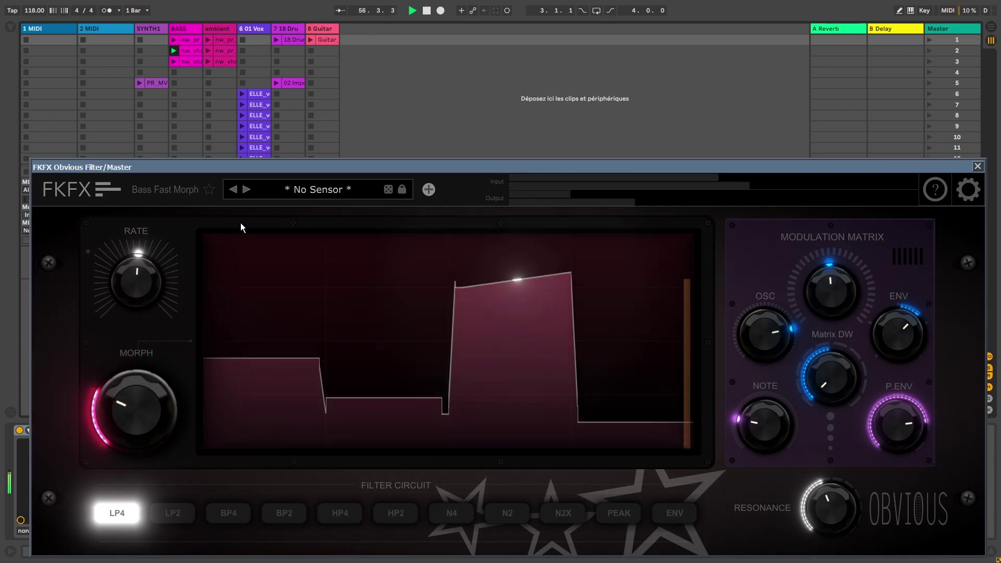
Load the Nuclear Design preset, raise its Morph amount and bring it down to a low setting.
left_click(247, 189)
left_click_drag(132, 412, 132, 392)
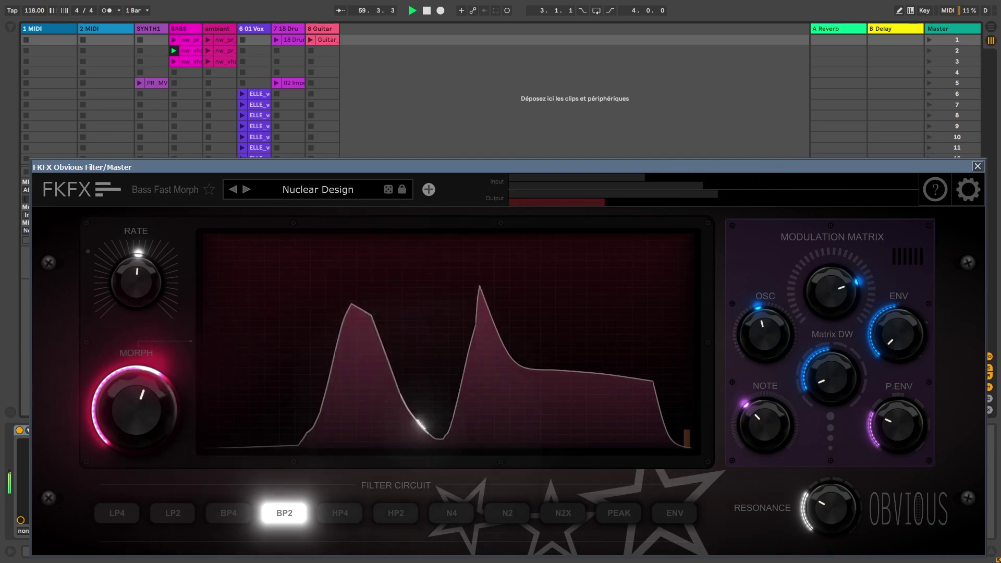
left_click_drag(132, 350, 133, 373)
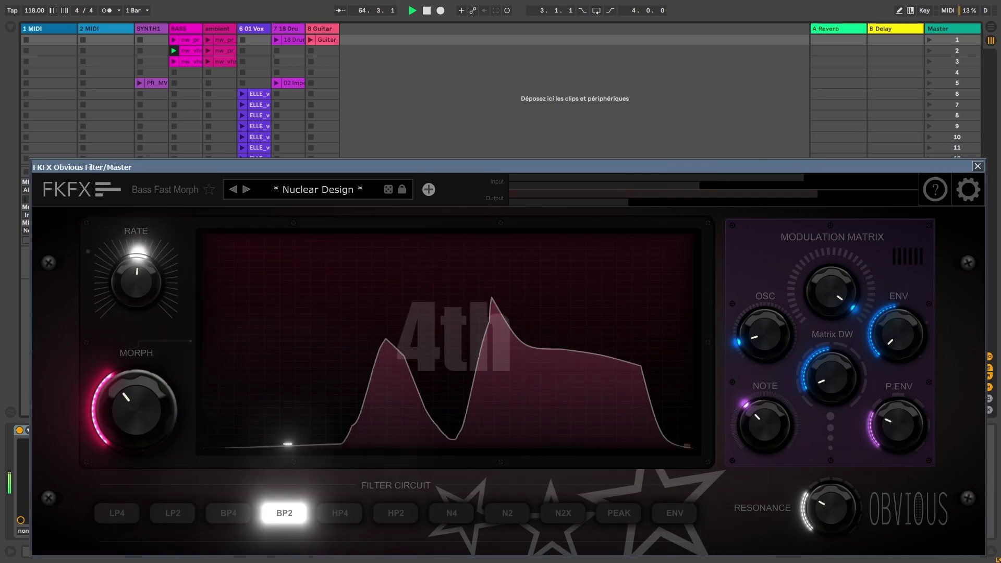
left_click_drag(140, 399, 139, 417)
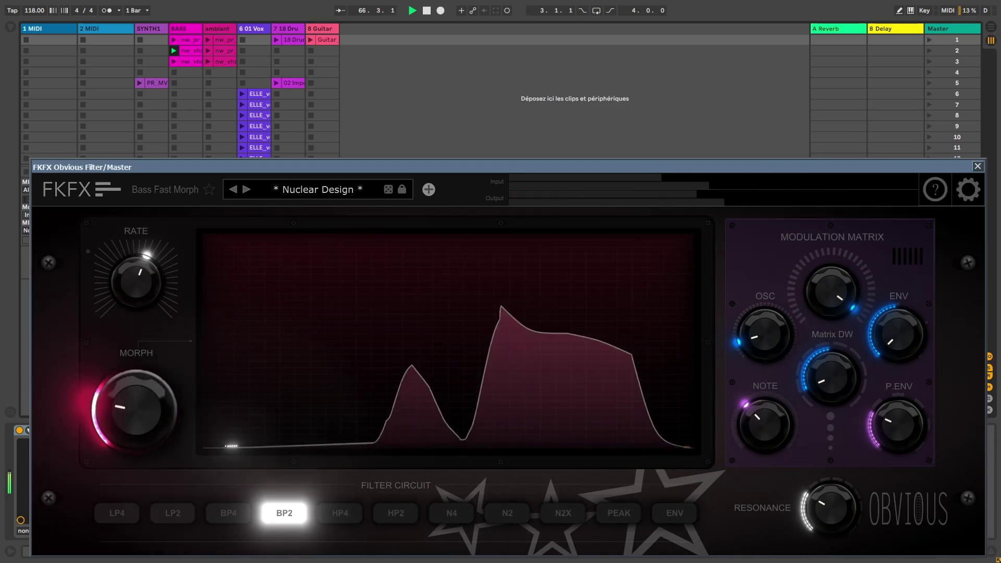
Sweep Nuclear Design's Morph up to near maximum and down to minimum, and lower its Rate.
left_click_drag(137, 398, 136, 356)
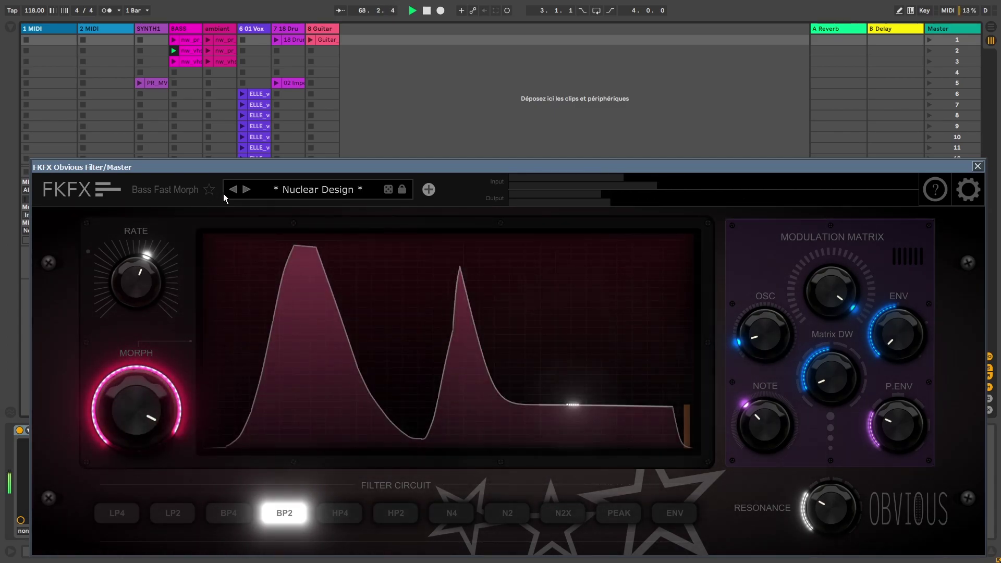
left_click_drag(143, 404, 137, 441)
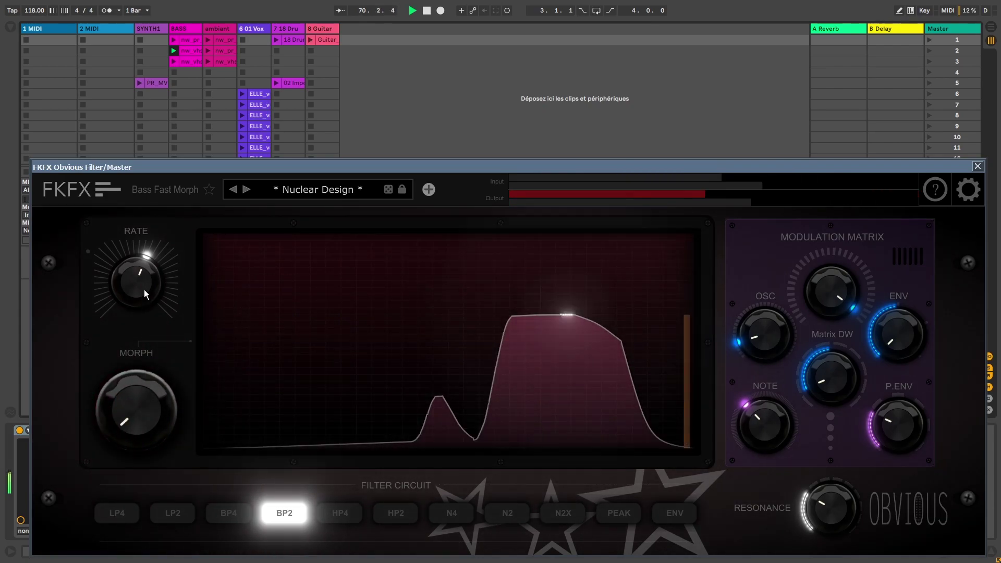
left_click_drag(136, 282, 137, 286)
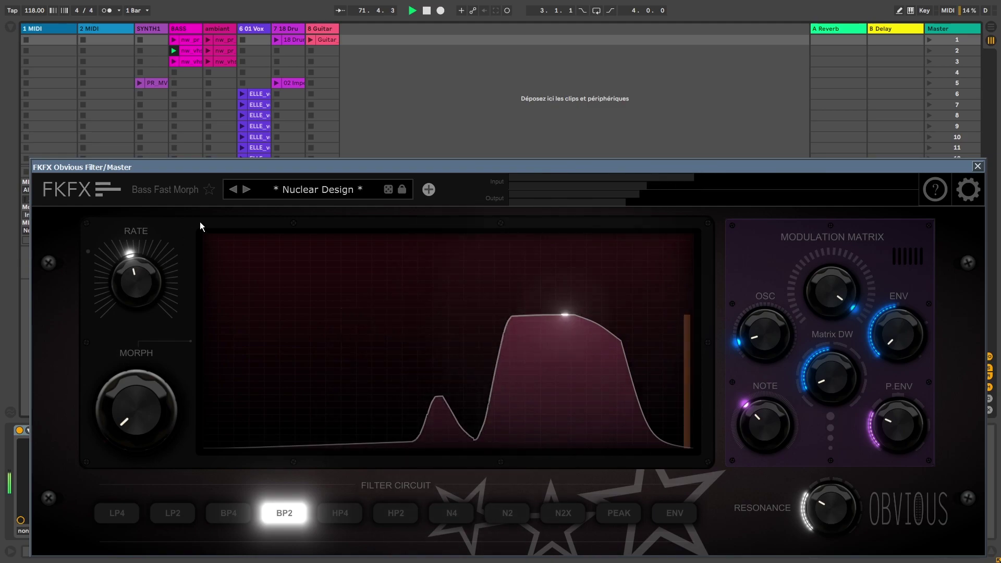
Load the Rumor Publishing preset and raise its Morph amount to roughly a third.
left_click(245, 191)
left_click(246, 189)
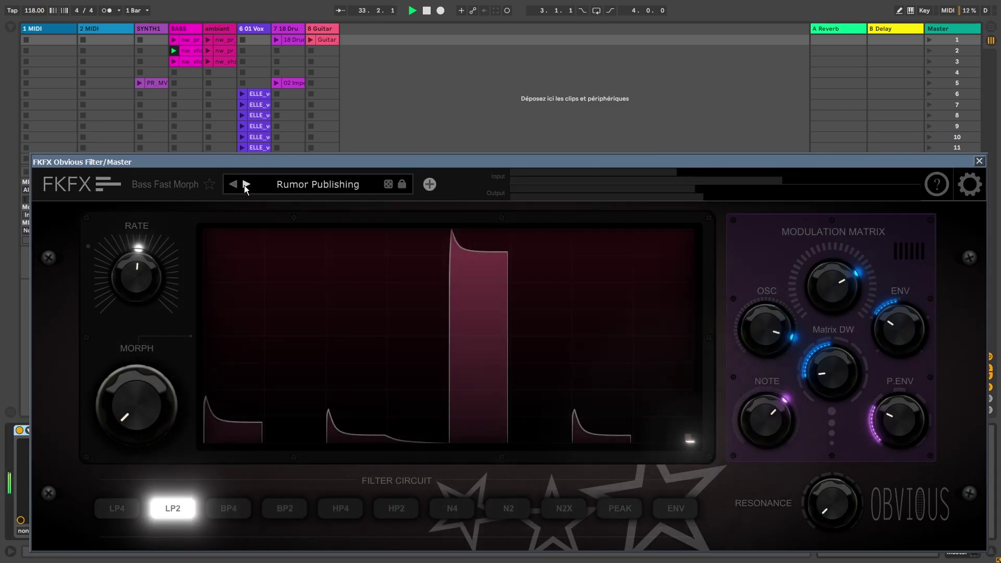
left_click_drag(137, 405, 136, 361)
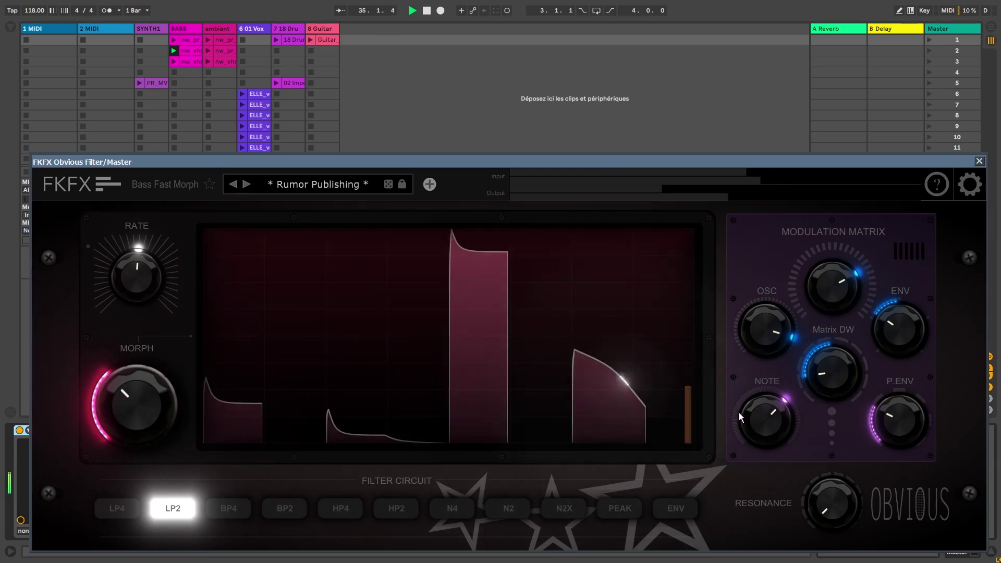
Lower Rumor Publishing's Note and Rate, and set its main Modulation Matrix knob to minimum.
mouse_move(762, 415)
left_mouse_down()
mouse_move(762, 393)
mouse_move(761, 415)
left_mouse_up()
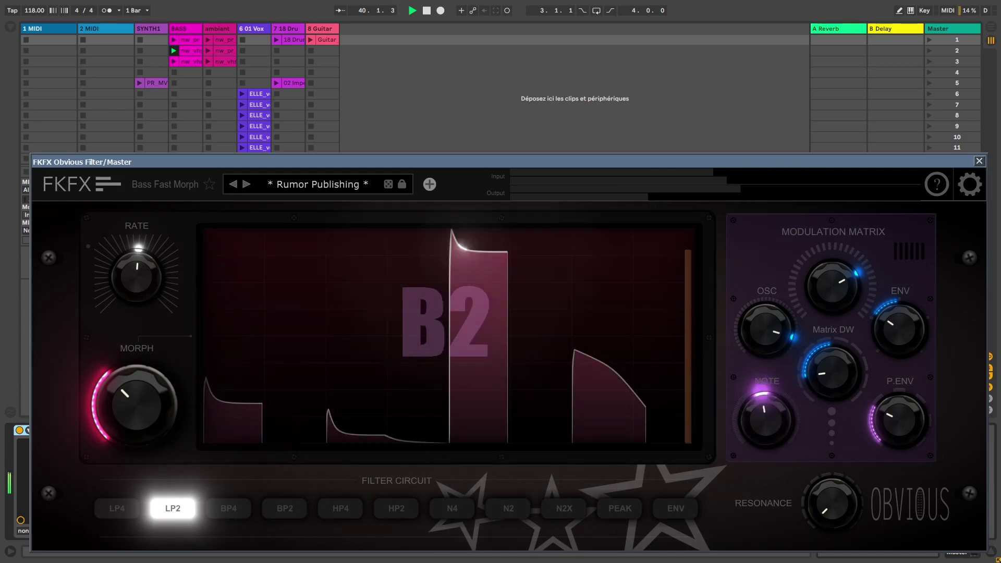
double_click(828, 286)
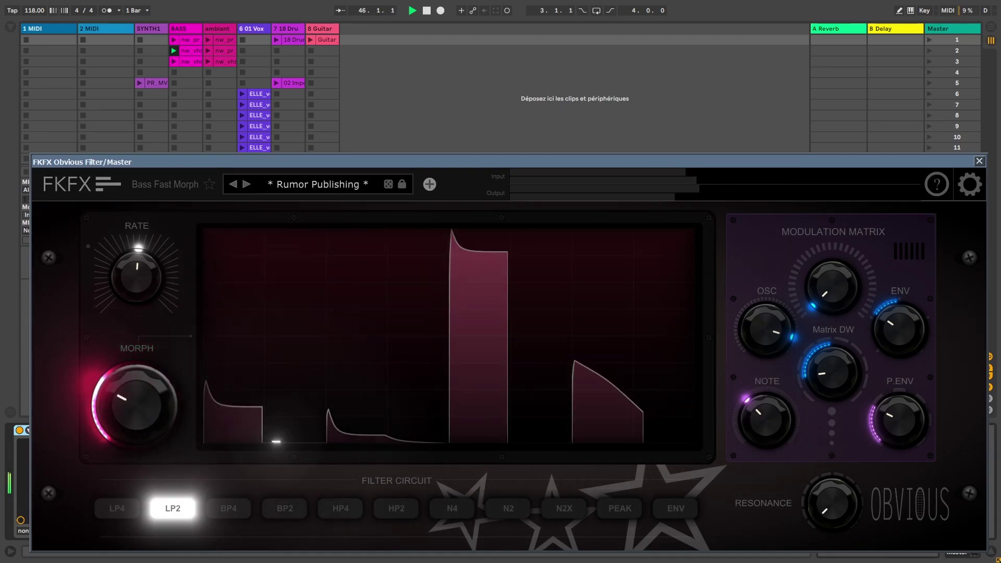
left_click_drag(136, 273, 136, 294)
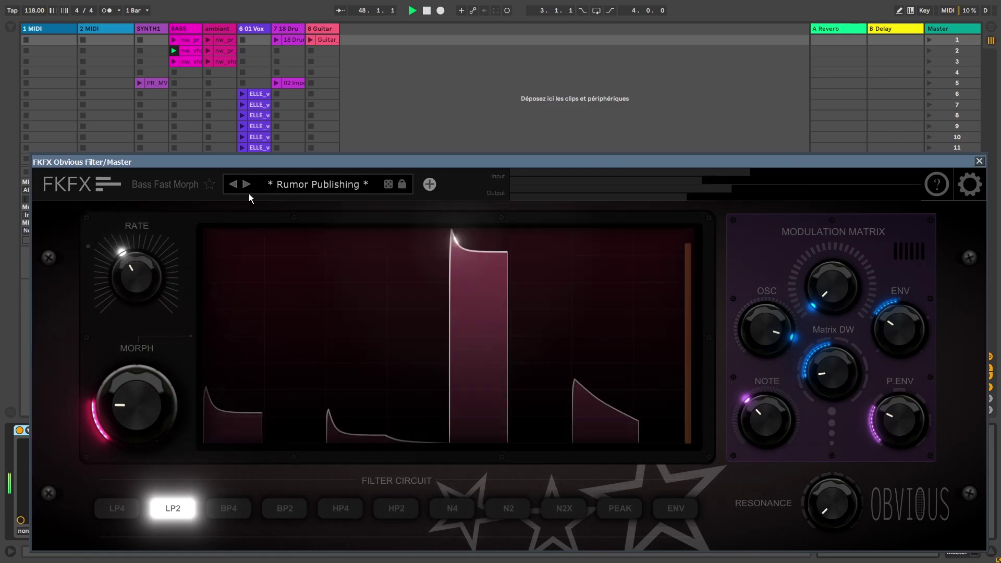